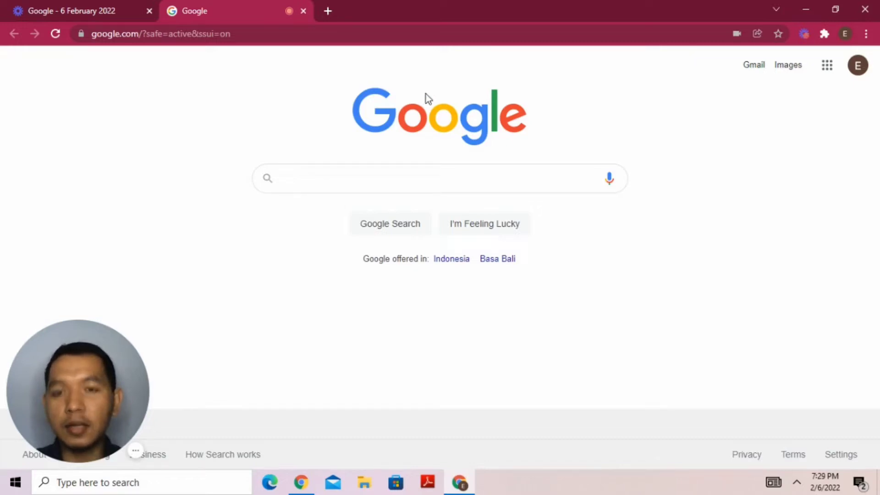
# Step: Search Google for "quiziz" and open the Quizizz website from the results
pyautogui.click(322, 171)
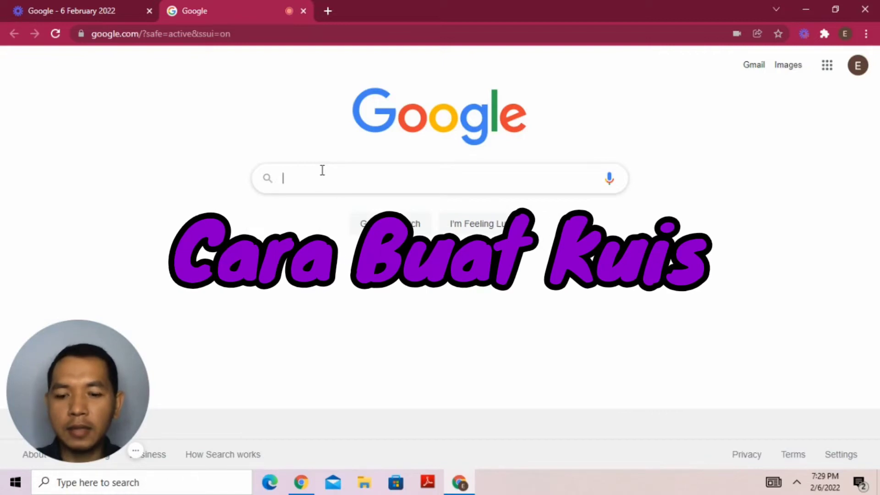
pyautogui.write('quiziz')
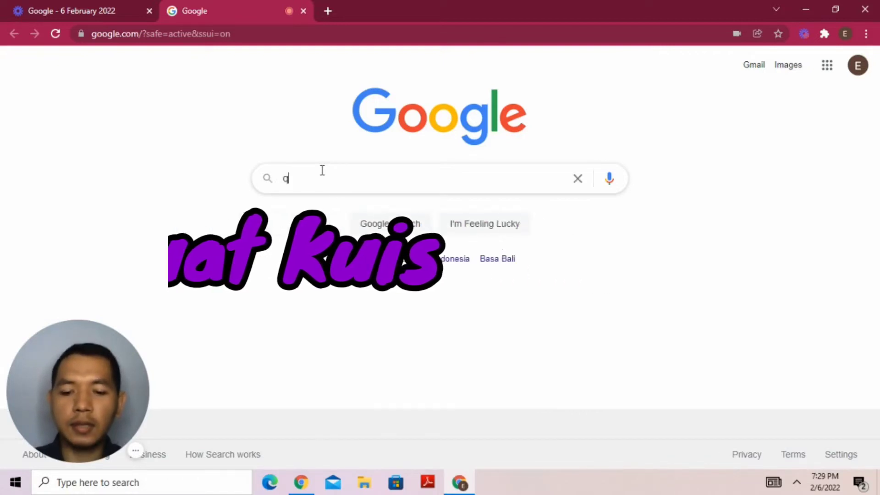
pyautogui.press('Return')
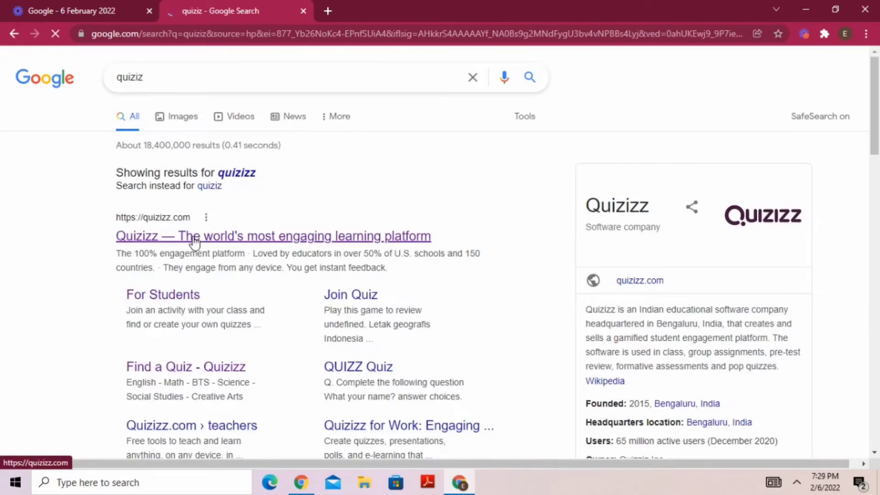
pyautogui.click(195, 242)
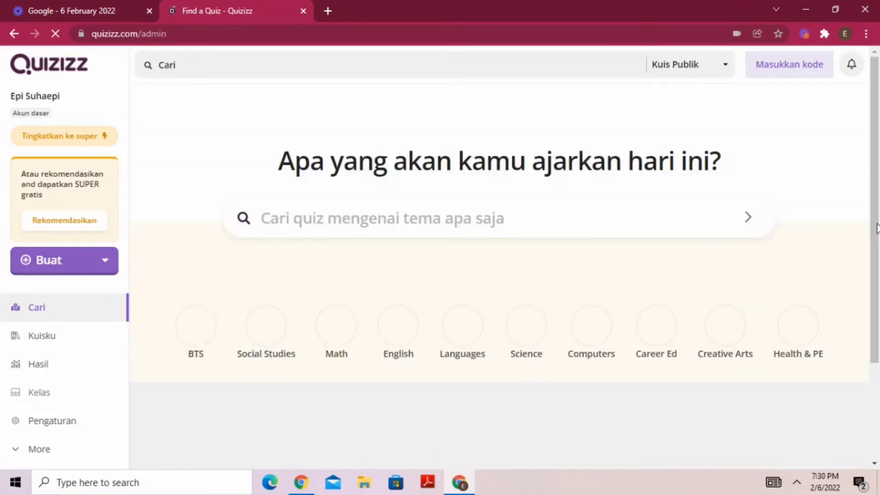
pyautogui.moveTo(876, 228); pyautogui.dragTo(878, 209)
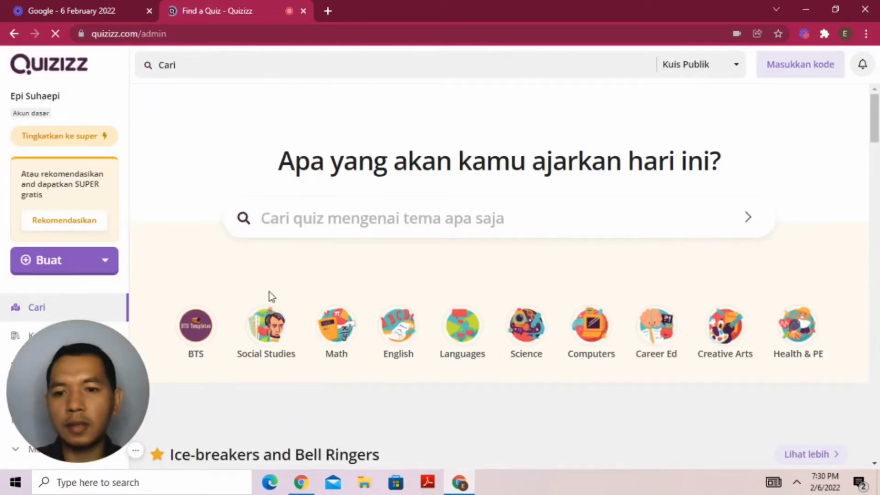
pyautogui.moveTo(103, 373); pyautogui.dragTo(815, 209)
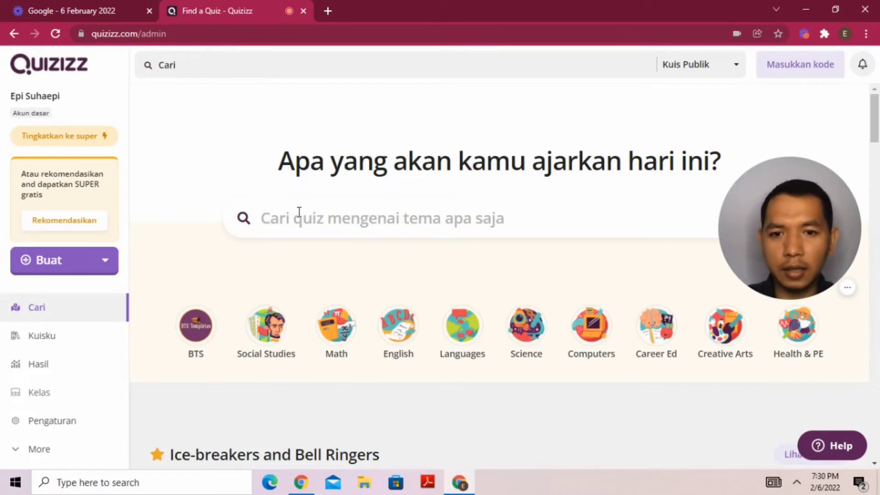
# Step: Search the public quizzes for "kebinekaan" and look through the results
pyautogui.click(208, 62)
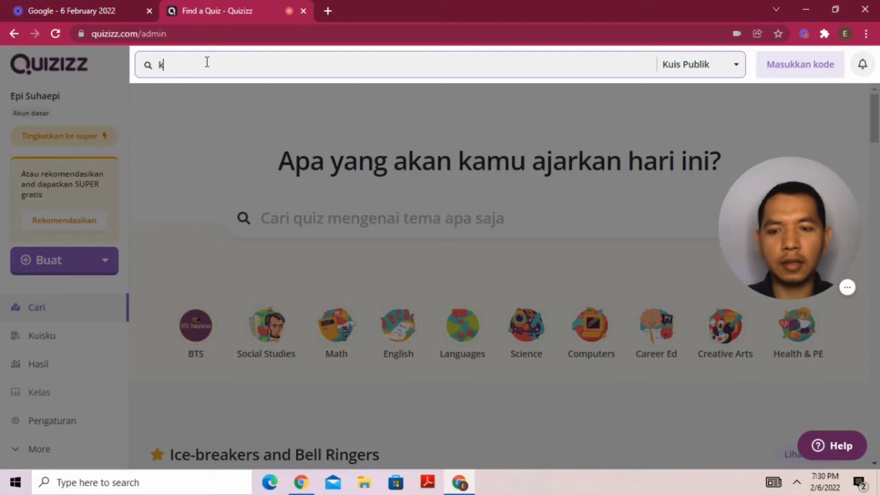
pyautogui.press('Return')
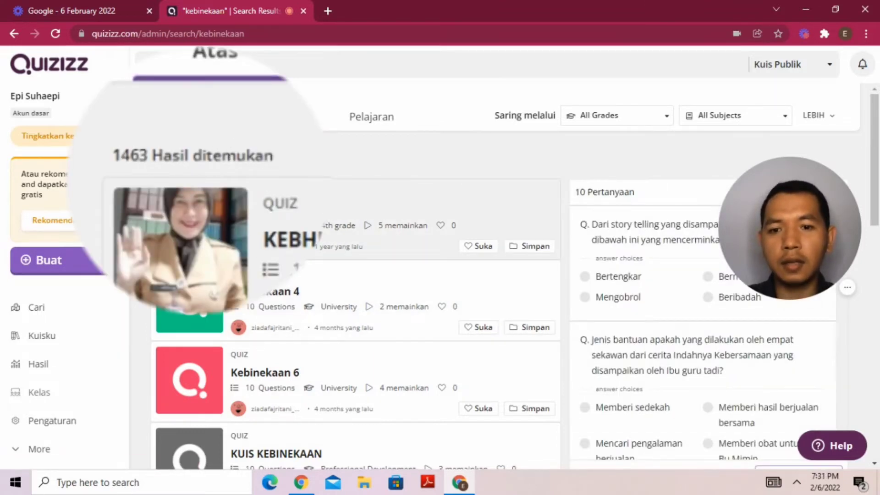
pyautogui.moveTo(877, 192); pyautogui.dragTo(875, 132)
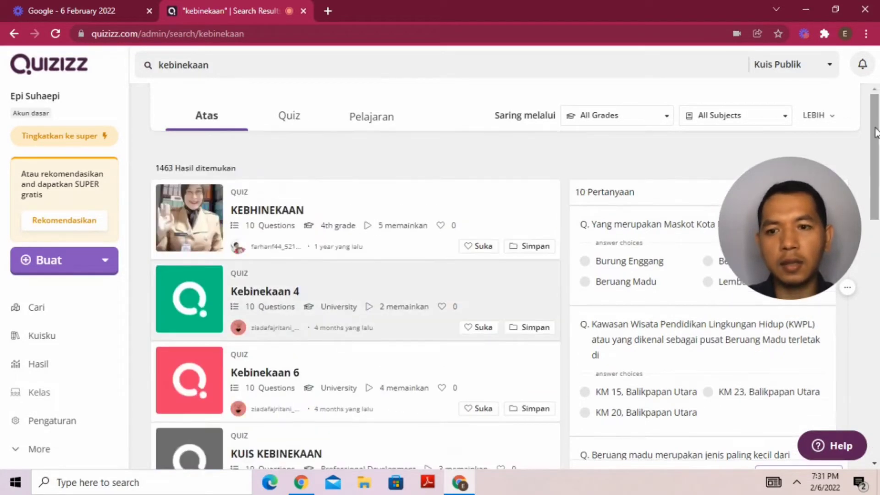
# Step: Create a new quiz named "Keberagaman di Indonesia" with Social Studies as its subject
pyautogui.click(110, 263)
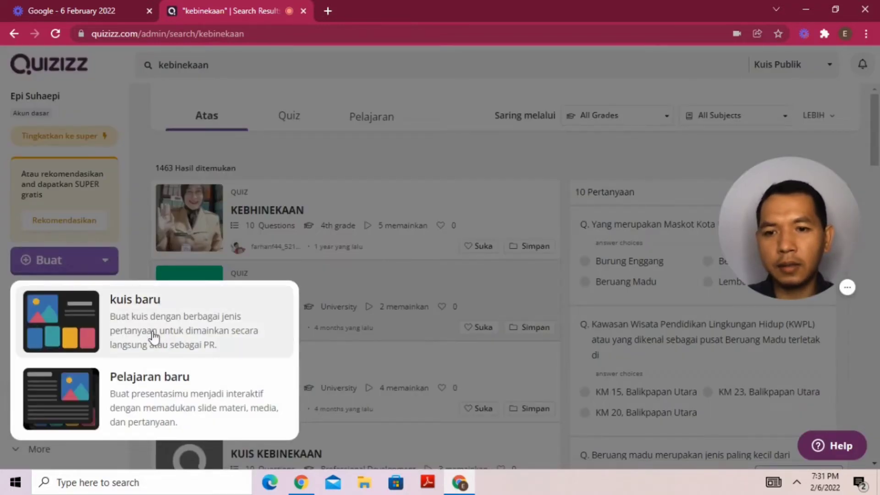
pyautogui.click(154, 337)
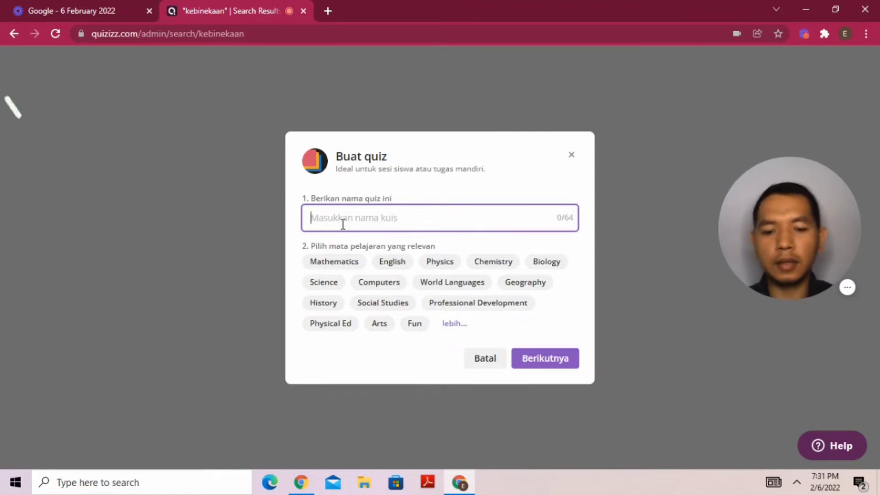
pyautogui.write('Keberagaman')
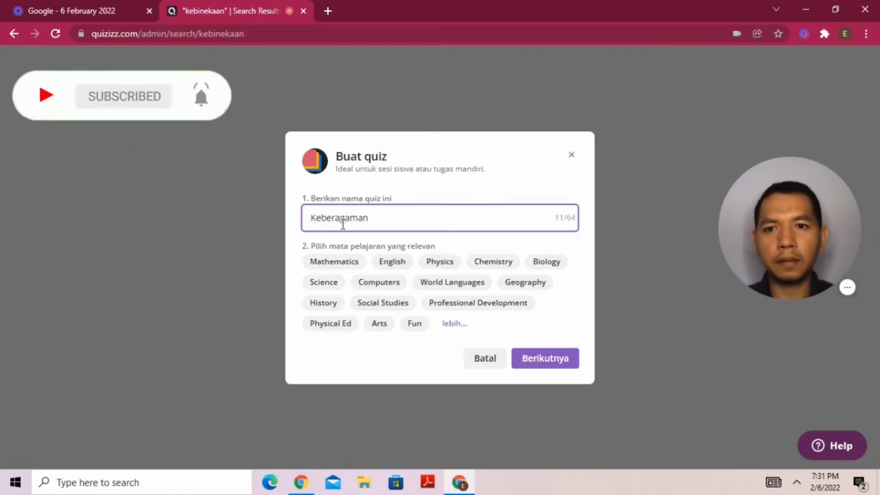
pyautogui.write(' di Indonesia')
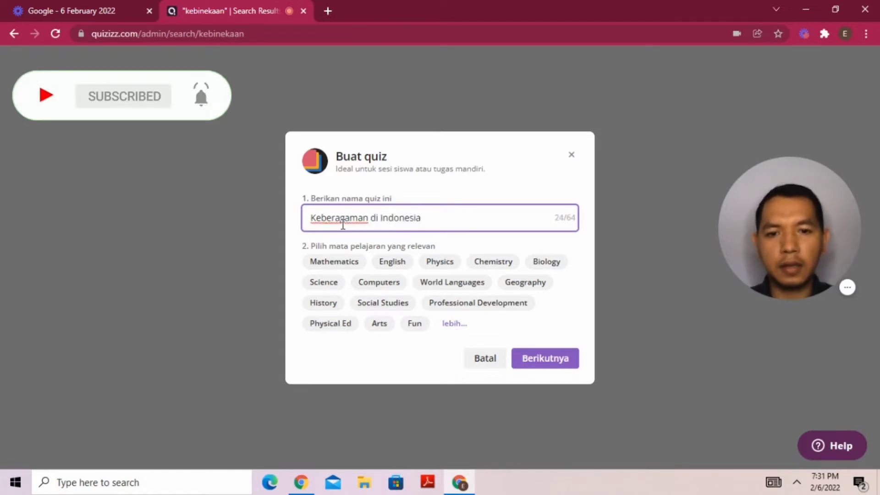
pyautogui.click(391, 303)
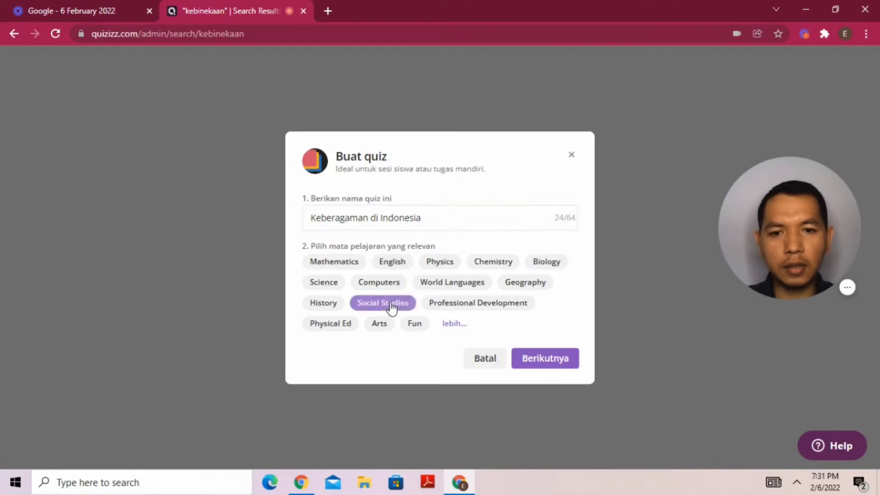
pyautogui.click(455, 323)
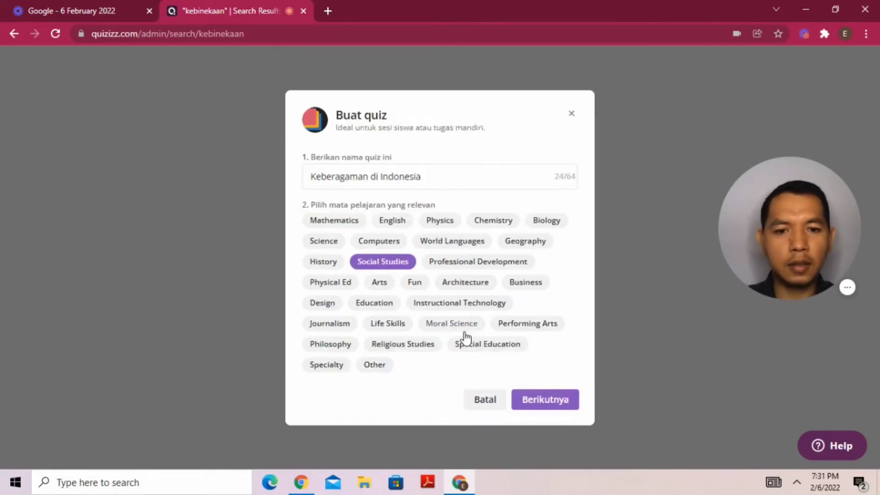
pyautogui.click(541, 401)
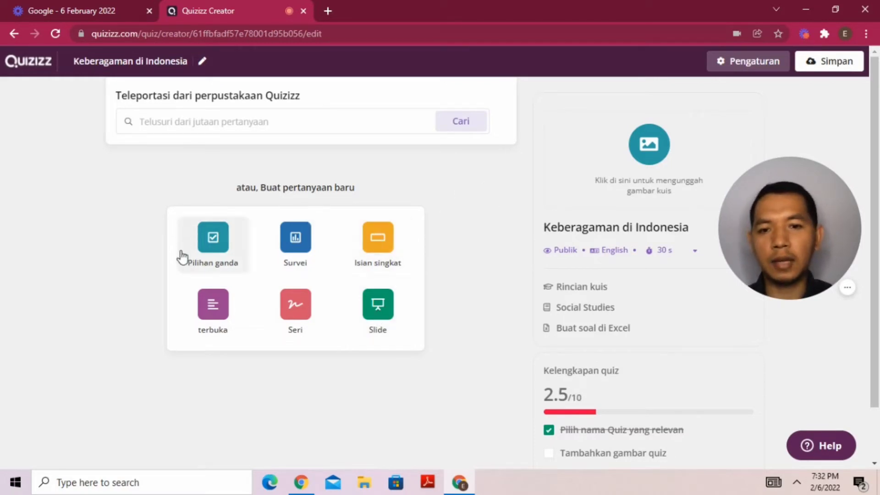
# Step: Add a multiple-choice question with the text "Apa nama suku di Jawa barat"
pyautogui.click(223, 246)
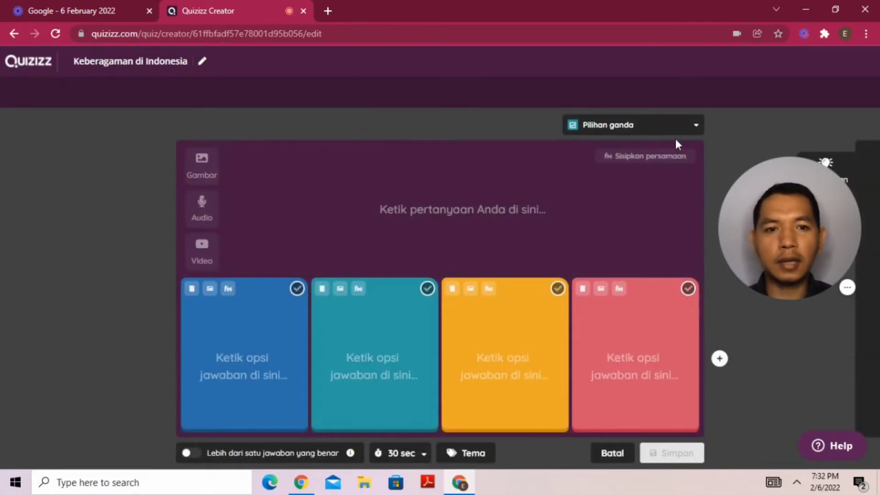
pyautogui.moveTo(746, 172)
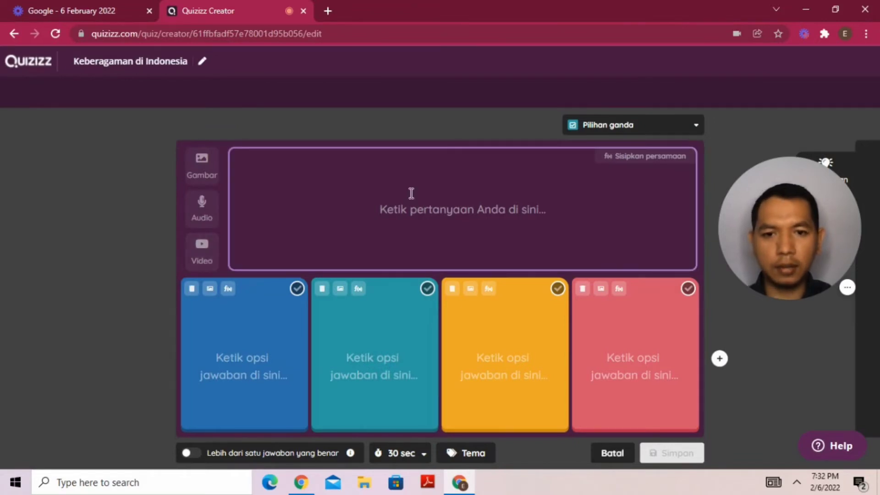
pyautogui.click(375, 214)
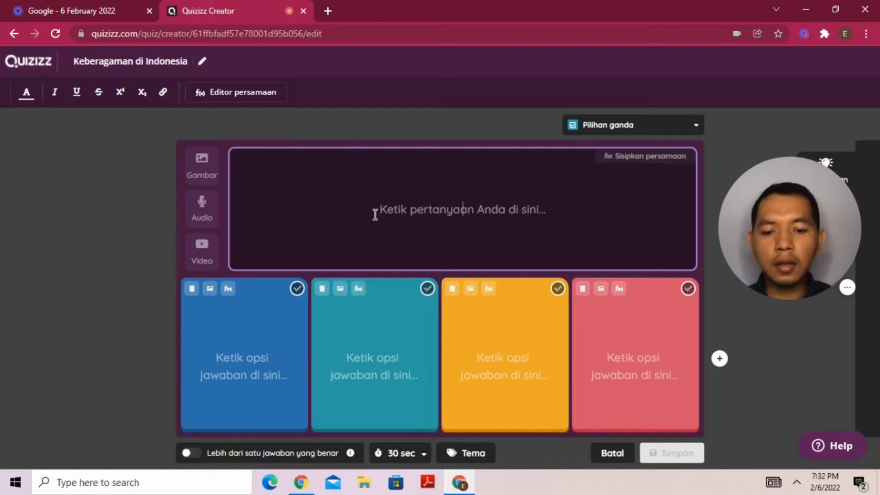
pyautogui.write('Apa nama suku di')
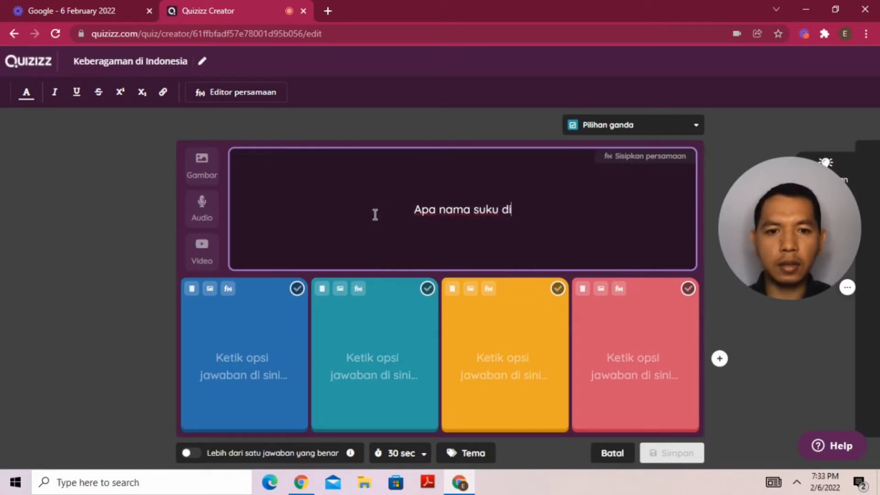
pyautogui.write(' Jawa barat')
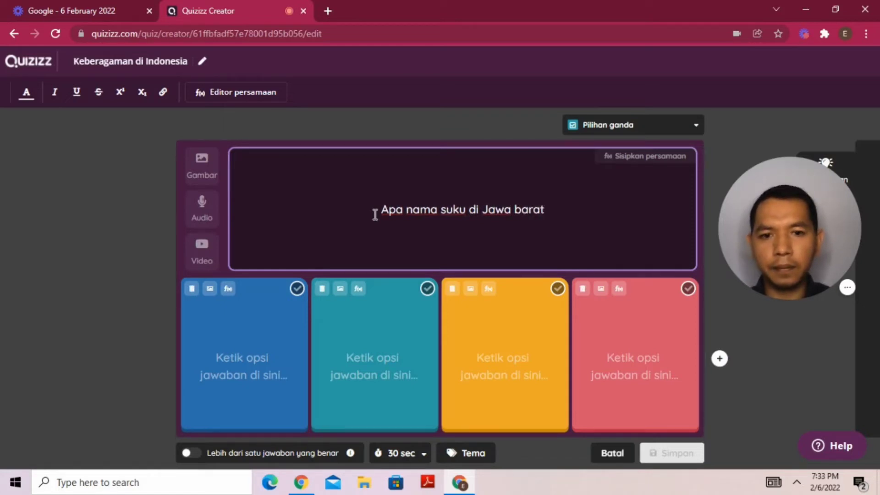
# Step: Enter "Dayak" as the first answer option and "Betawi" as the second
pyautogui.click(218, 339)
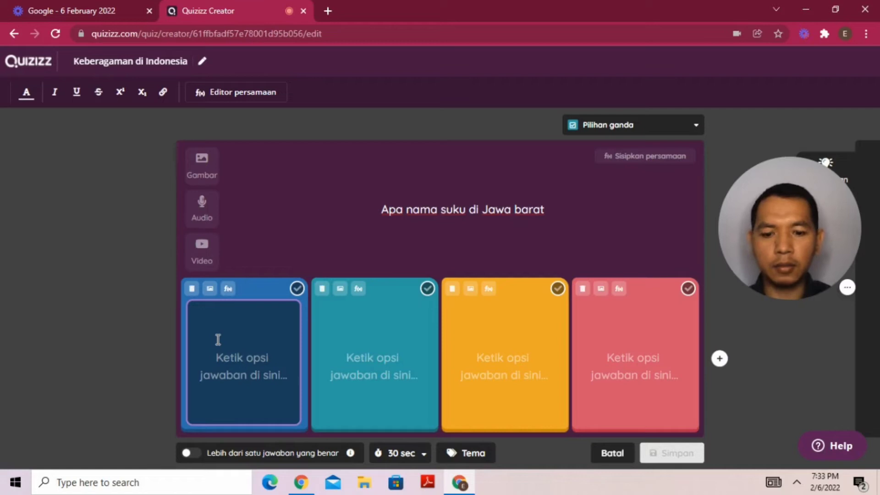
pyautogui.write('Dayak')
pyautogui.click(349, 366)
pyautogui.write('Bew')
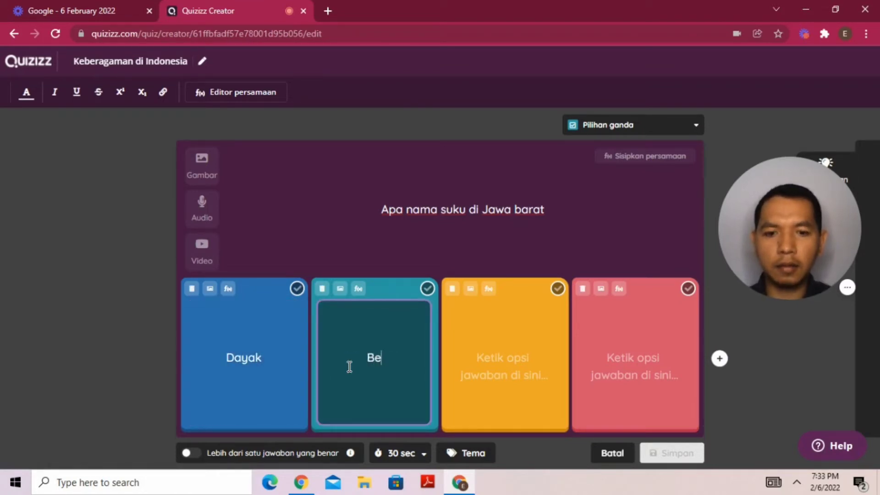
pyautogui.press('BackSpace')
pyautogui.write('twa')
pyautogui.press('BackSpace')
pyautogui.press('BackSpace')
pyautogui.write('wai')
pyautogui.press('BackSpace')
pyautogui.press('BackSpace')
pyautogui.press('BackSpace')
pyautogui.press('BackSpace')
pyautogui.write('a')
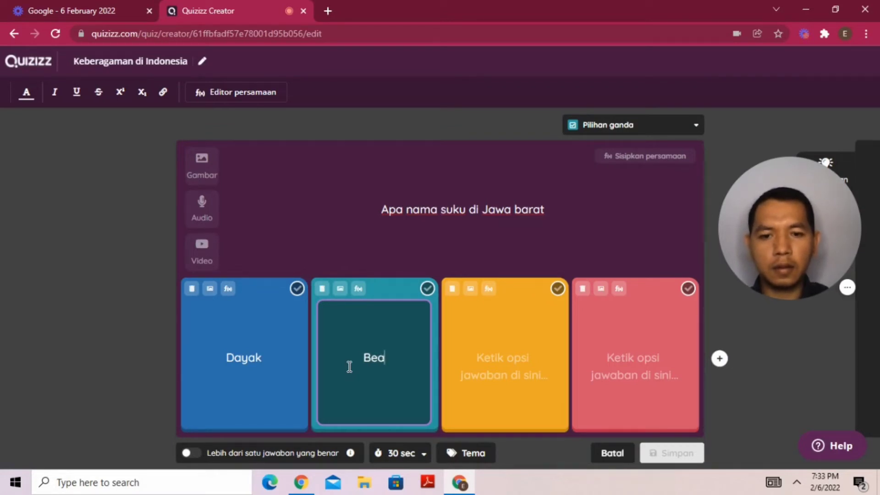
pyautogui.press('BackSpace')
pyautogui.write('tawi')
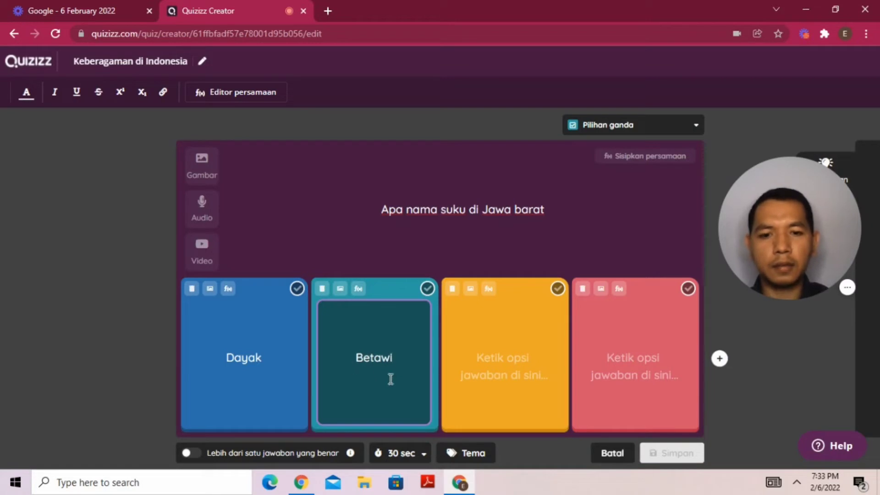
# Step: Enter "Sunda" as the third answer option and "ASmat" as the fourth
pyautogui.click(478, 379)
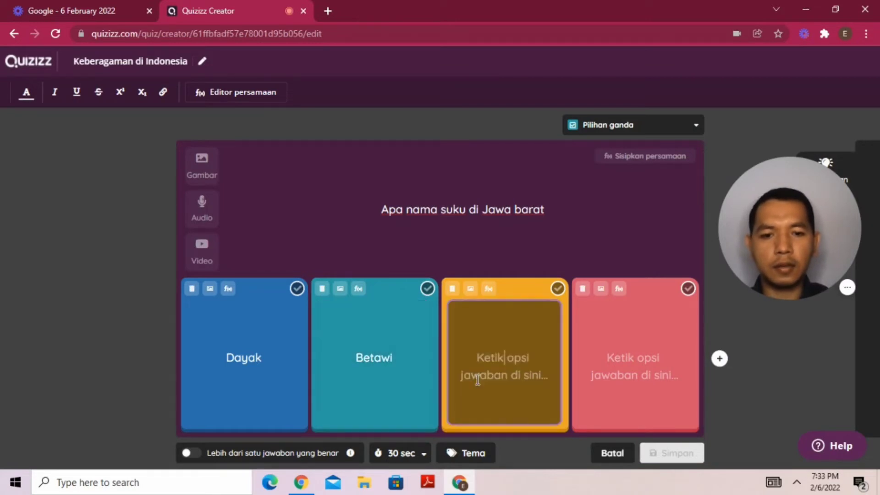
pyautogui.write('Sunda')
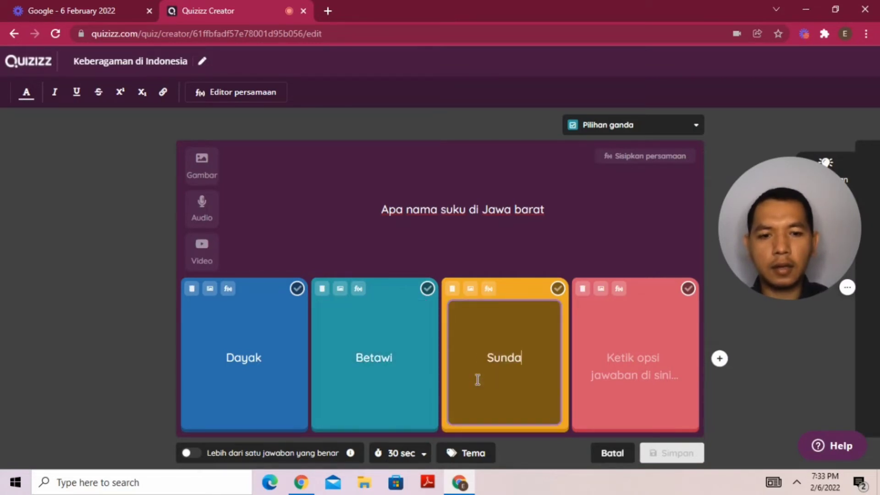
pyautogui.click(588, 377)
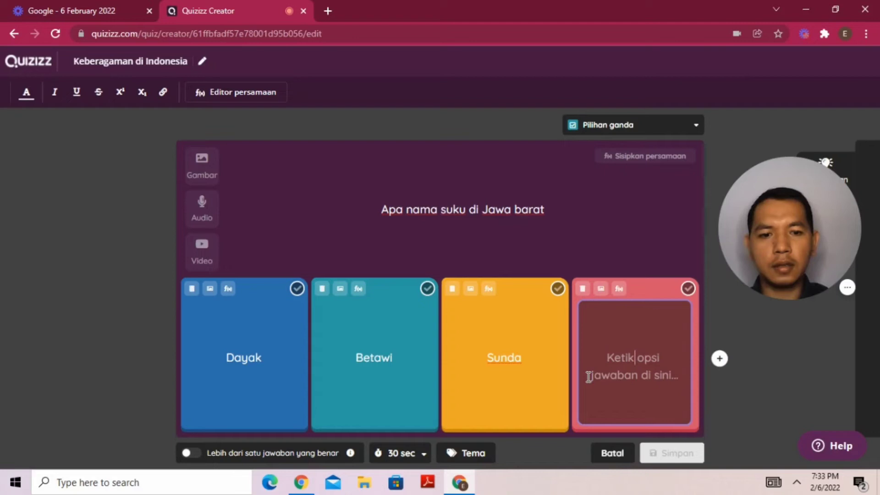
pyautogui.write('ASmat')
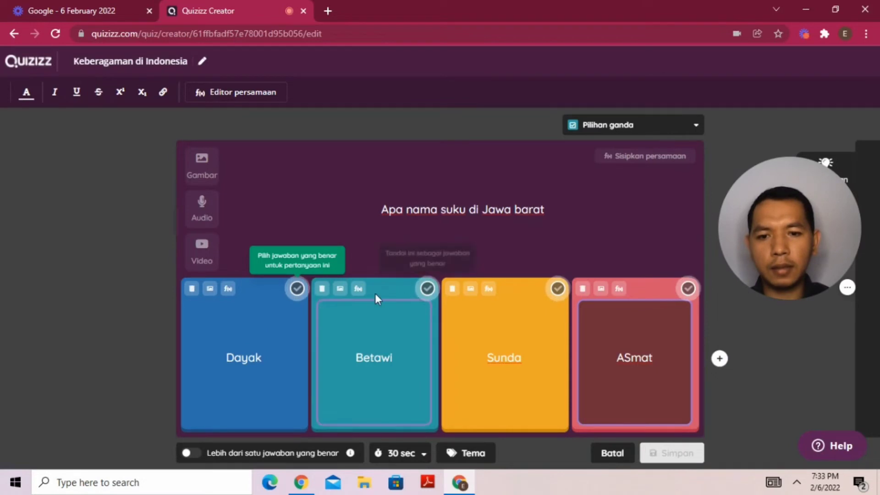
# Step: Mark "Sunda" as the correct answer and save the question to the quiz
pyautogui.click(558, 288)
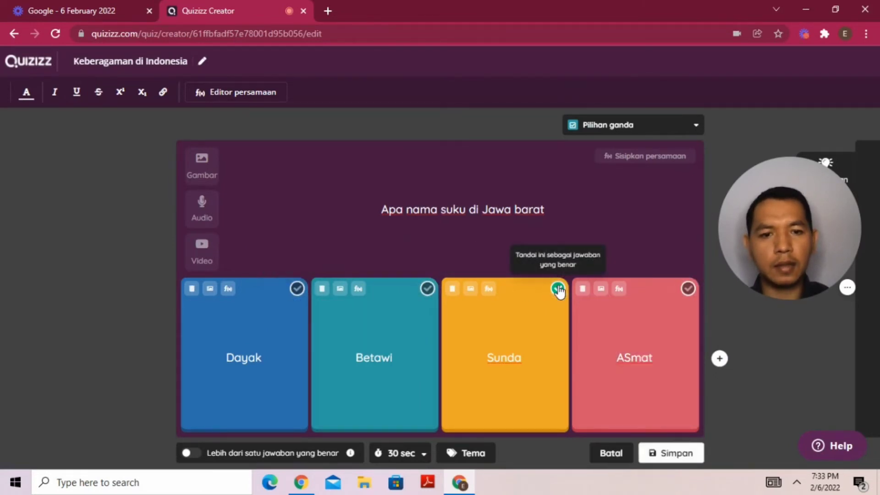
pyautogui.click(680, 463)
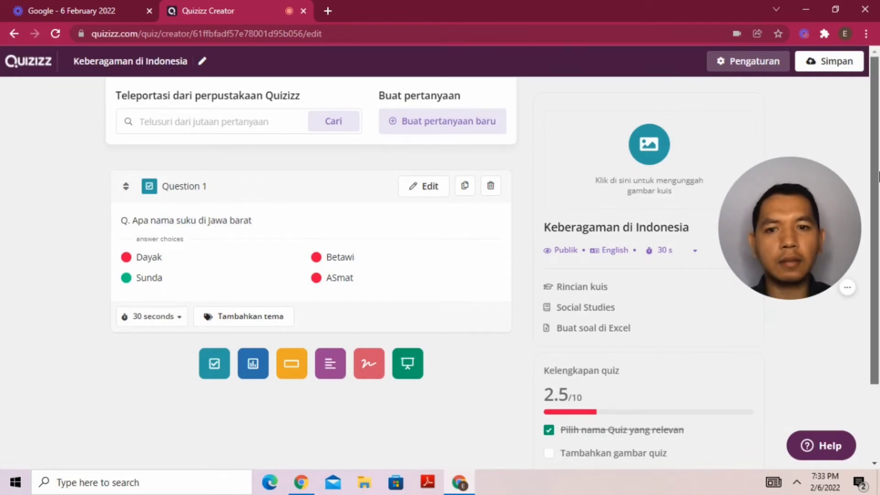
pyautogui.scroll(-1, 877, 192)
pyautogui.moveTo(877, 191); pyautogui.dragTo(876, 137)
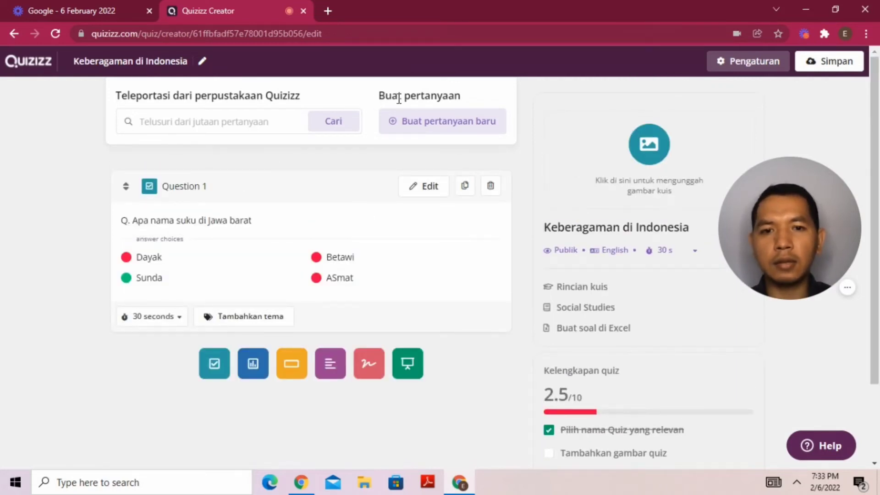
# Step: Search the Quizizz question library for "Keberagaman" from the quiz editor
pyautogui.click(253, 123)
pyautogui.write('Ke')
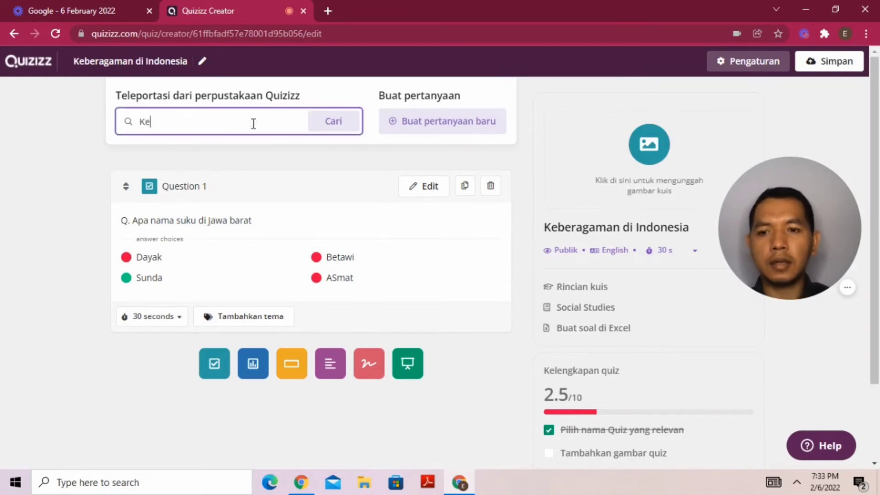
pyautogui.write('beragaman')
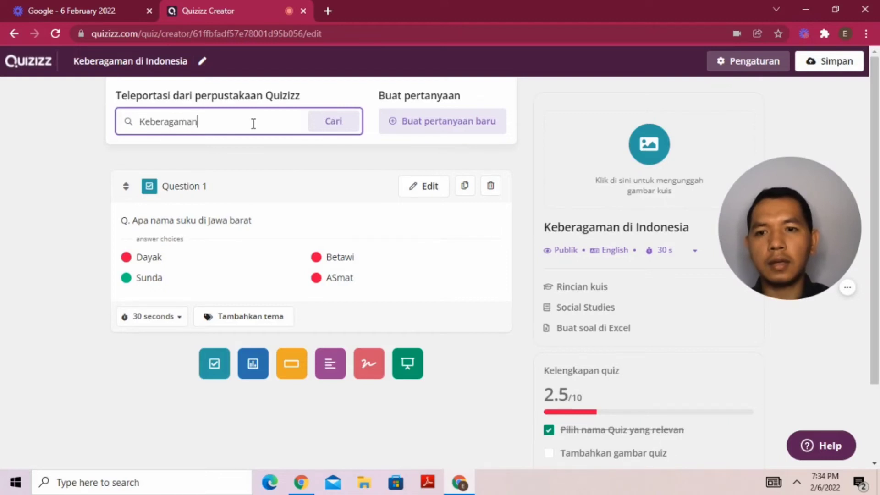
pyautogui.press('Return')
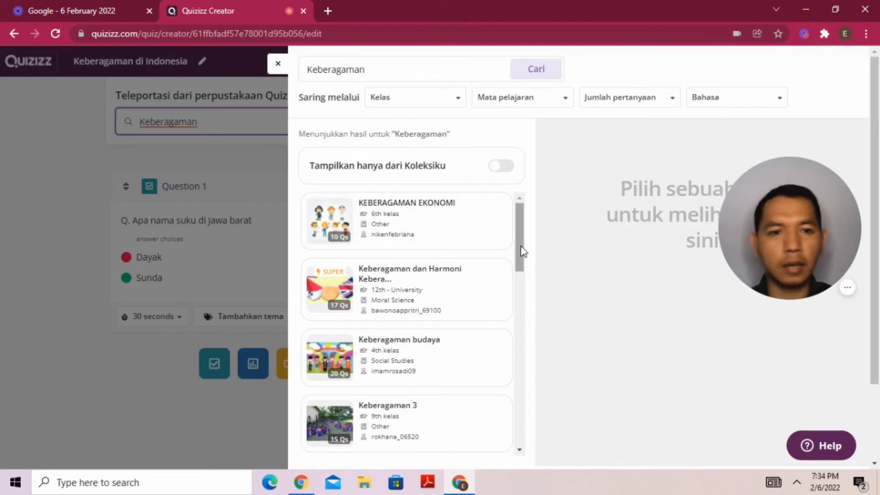
# Step: Filter the library results to 9th grade and the subject Social Studies, and look at the language filter options
pyautogui.click(460, 103)
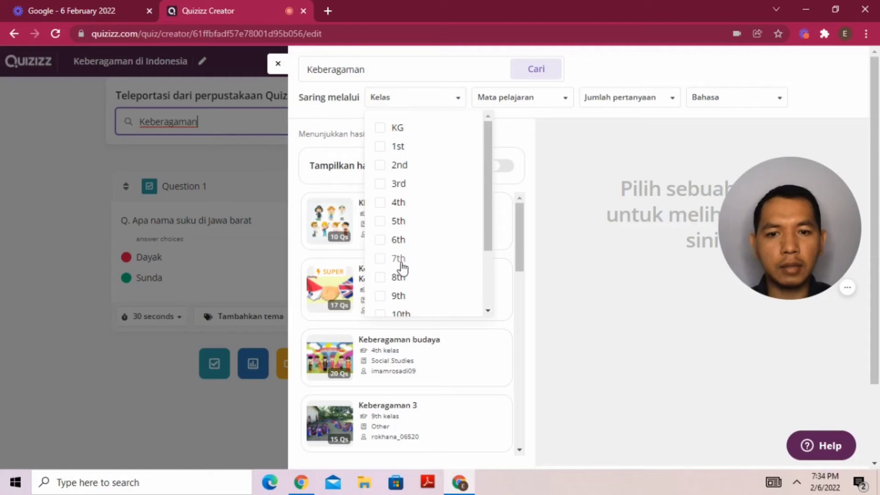
pyautogui.click(384, 297)
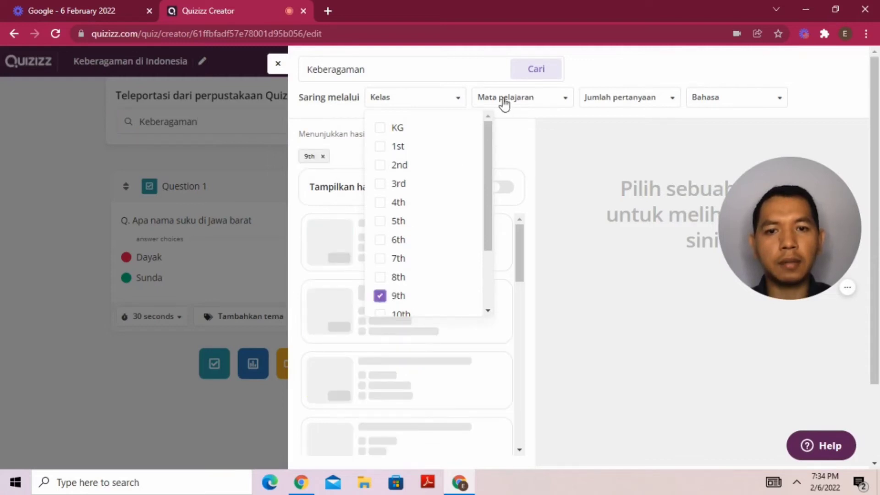
pyautogui.click(543, 105)
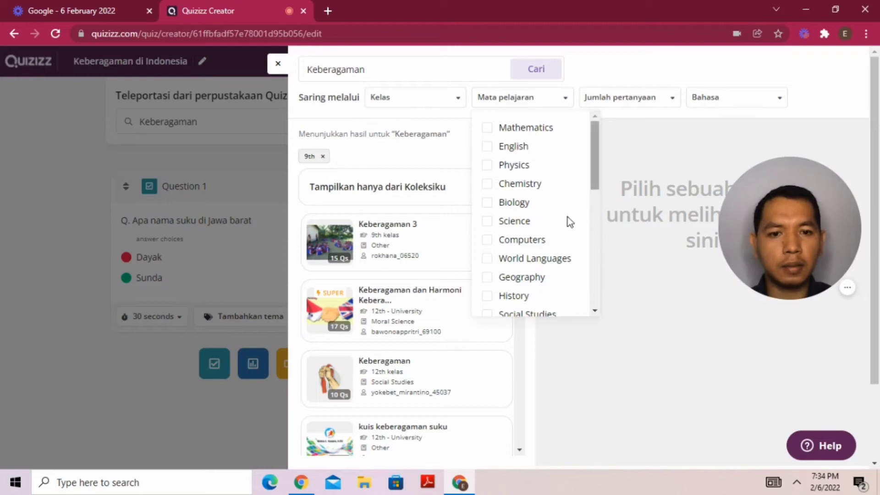
pyautogui.click(497, 314)
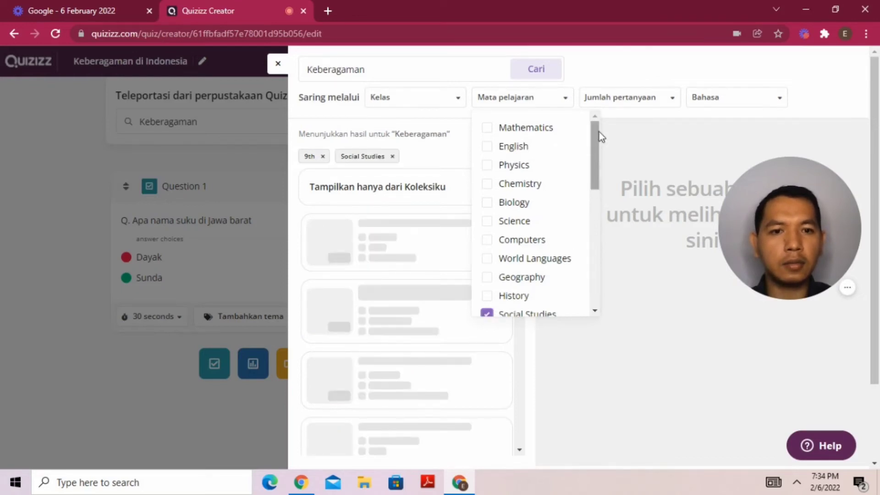
pyautogui.click(663, 132)
pyautogui.click(758, 100)
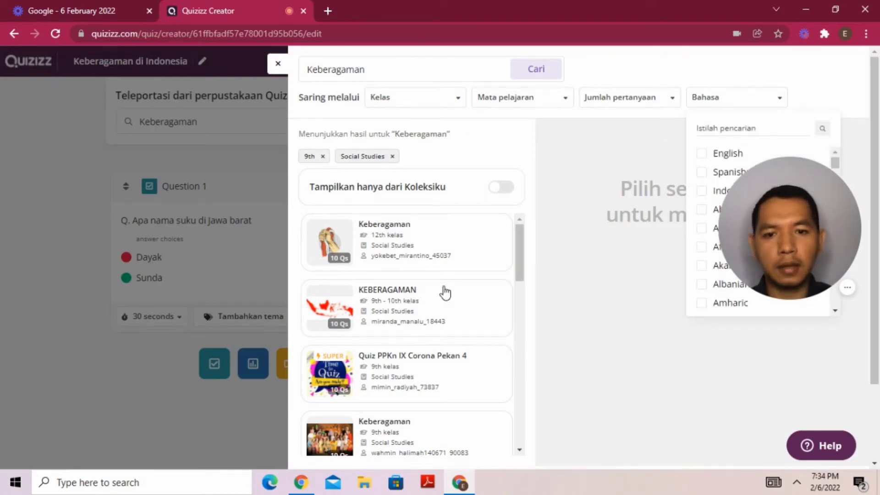
pyautogui.click(554, 298)
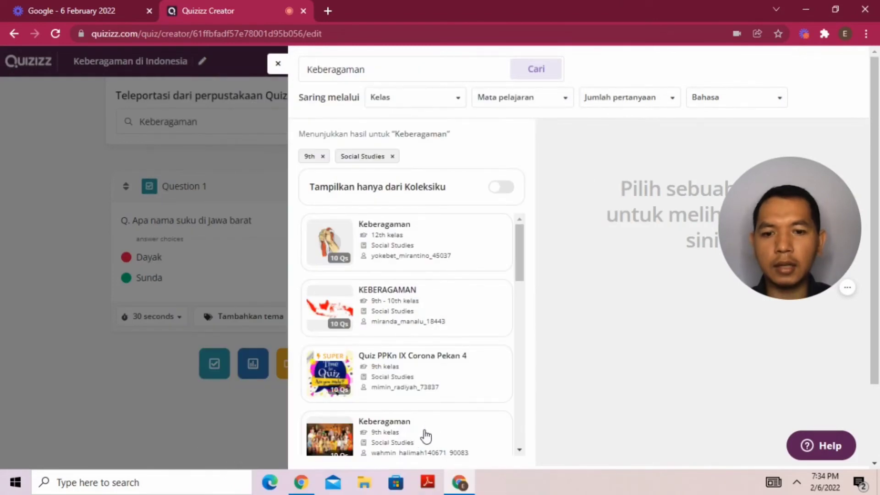
# Step: Preview the 9th-grade "Keberagaman" quiz and add its questions with the correct answers "kursus" and "kemiskinan" to the quiz
pyautogui.click(425, 434)
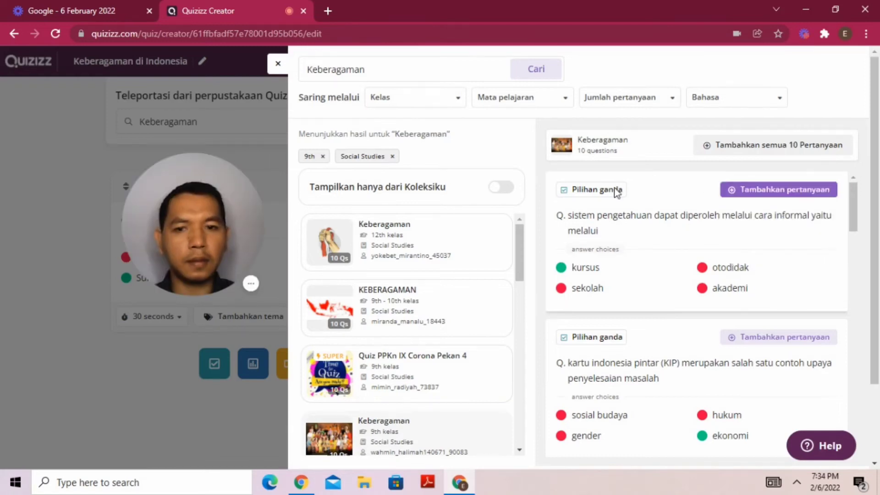
pyautogui.moveTo(193, 245); pyautogui.dragTo(77, 368)
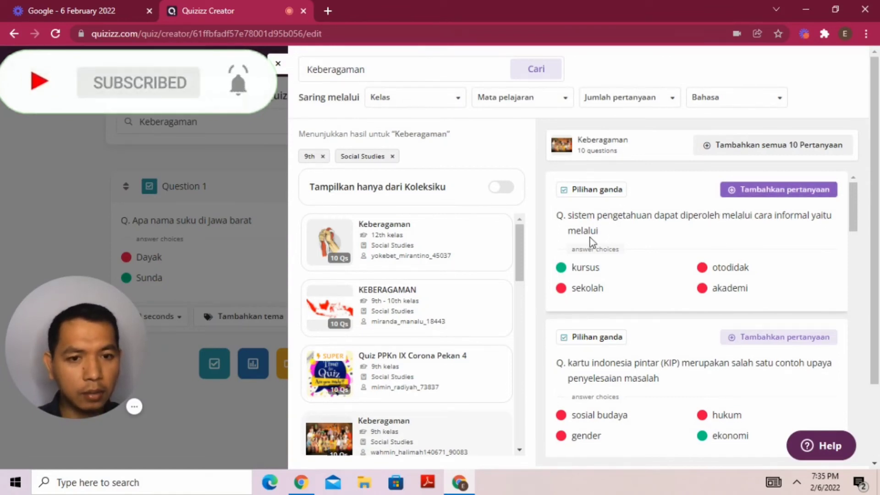
pyautogui.click(756, 193)
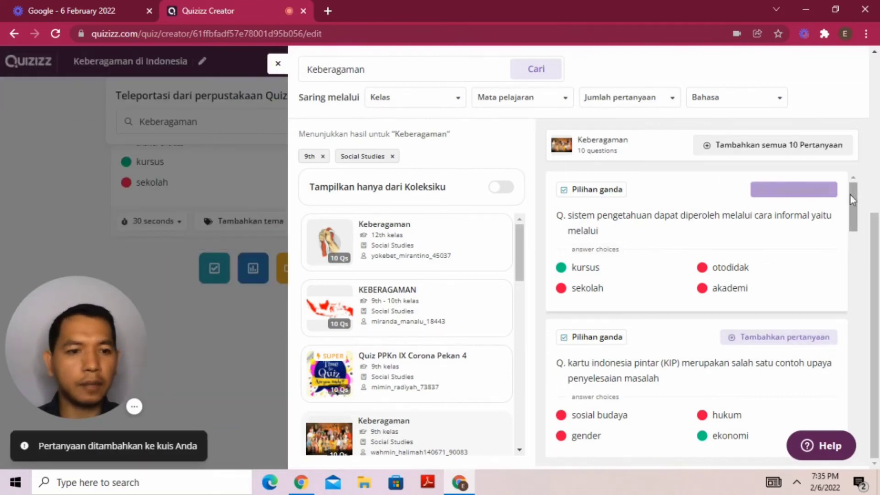
pyautogui.scroll(-2, 857, 216)
pyautogui.moveTo(858, 216); pyautogui.dragTo(860, 245)
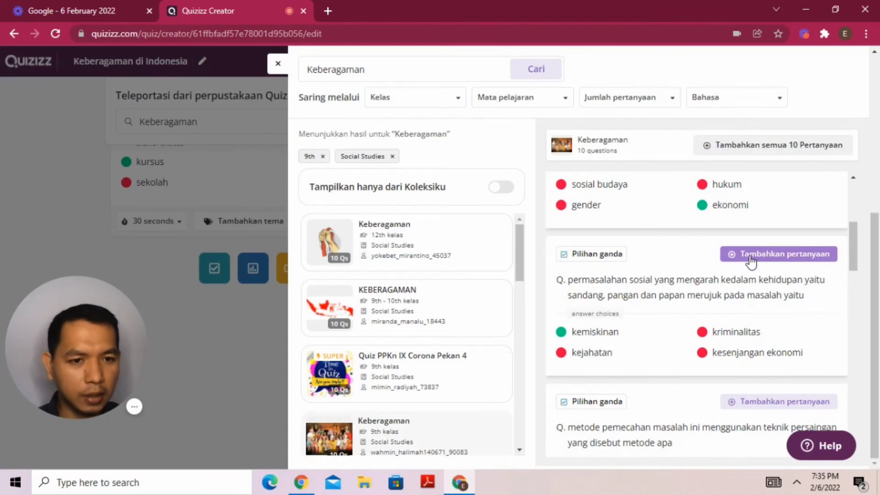
pyautogui.click(749, 257)
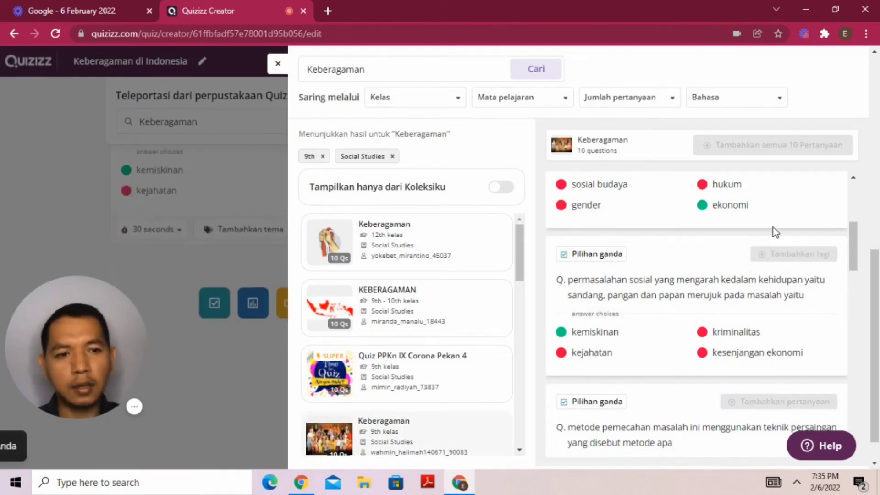
# Step: Add the questions with the correct answers "competition" and "preventif" from the previewed quiz
pyautogui.moveTo(856, 267); pyautogui.dragTo(851, 285)
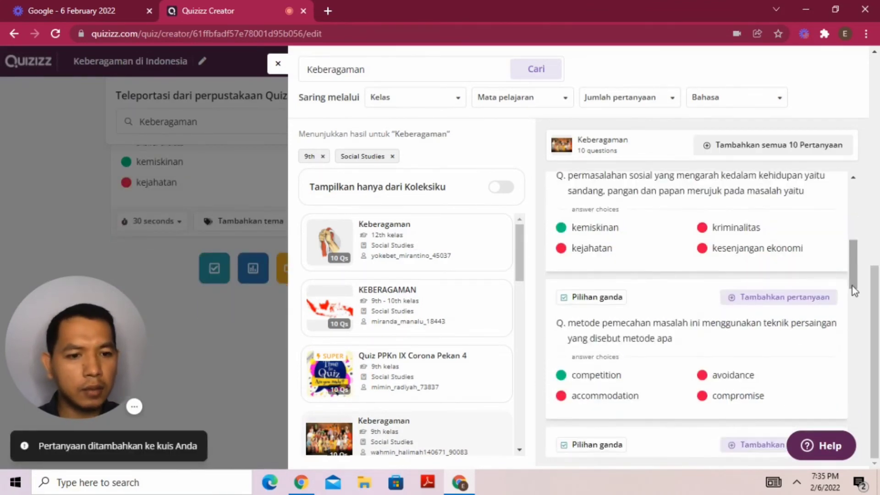
pyautogui.click(783, 302)
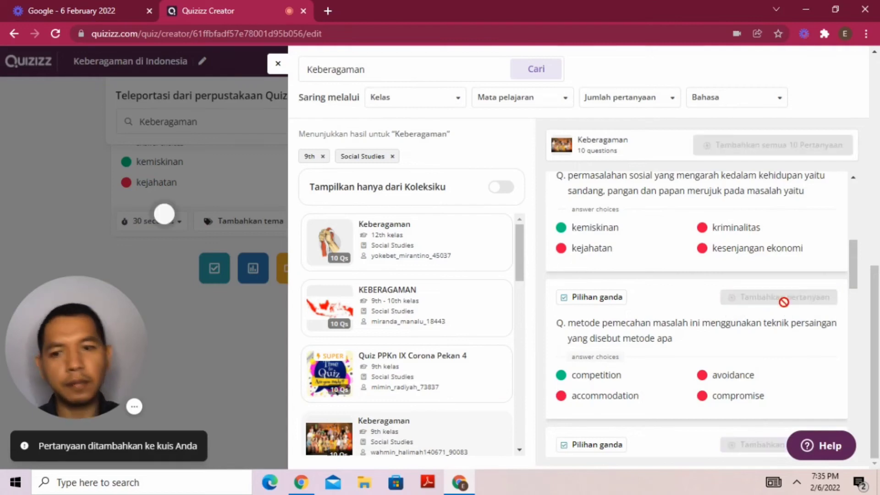
pyautogui.moveTo(857, 277); pyautogui.dragTo(858, 301)
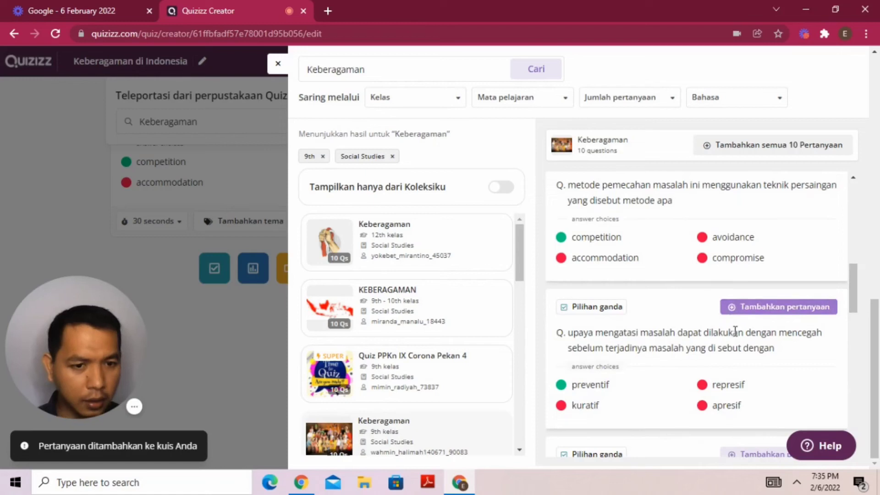
pyautogui.click(771, 312)
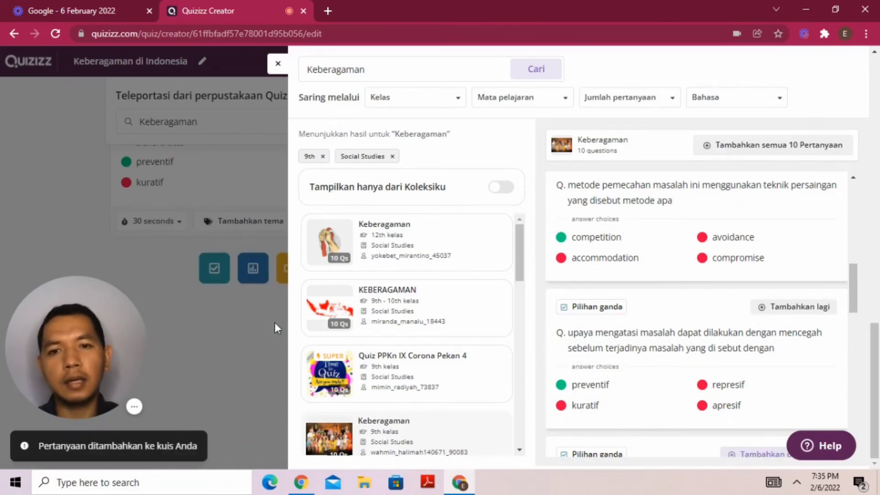
# Step: Close the library search results and return to Question 1 in the quiz's question list
pyautogui.click(278, 65)
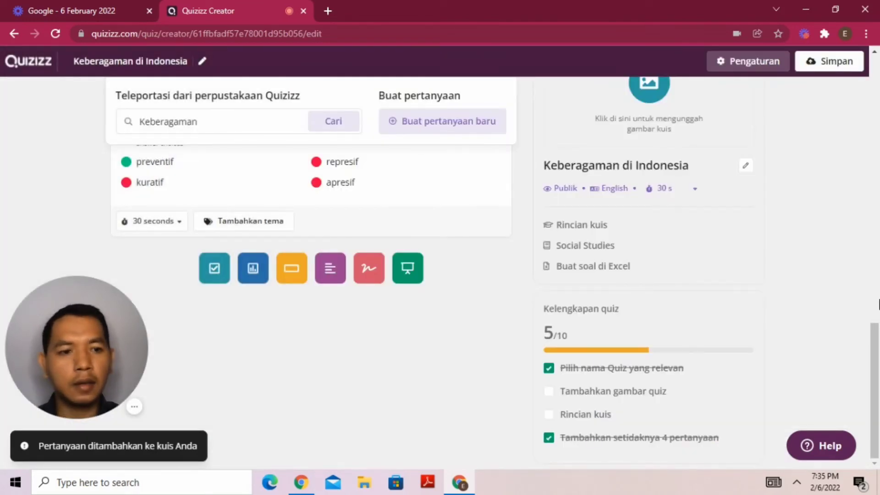
pyautogui.moveTo(875, 326); pyautogui.dragTo(876, 69)
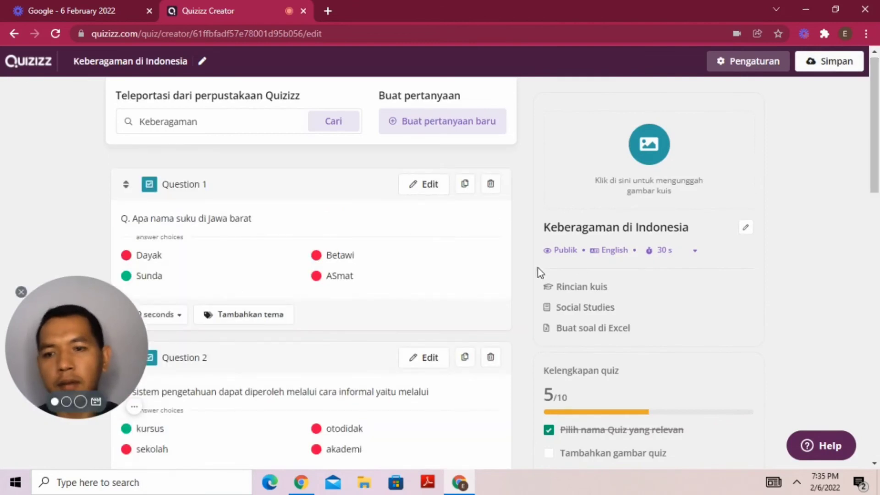
pyautogui.moveTo(96, 313); pyautogui.dragTo(811, 273)
pyautogui.moveTo(878, 118)
pyautogui.mouseDown()
pyautogui.moveTo(879, 355)
pyautogui.moveTo(878, 112)
pyautogui.mouseUp()
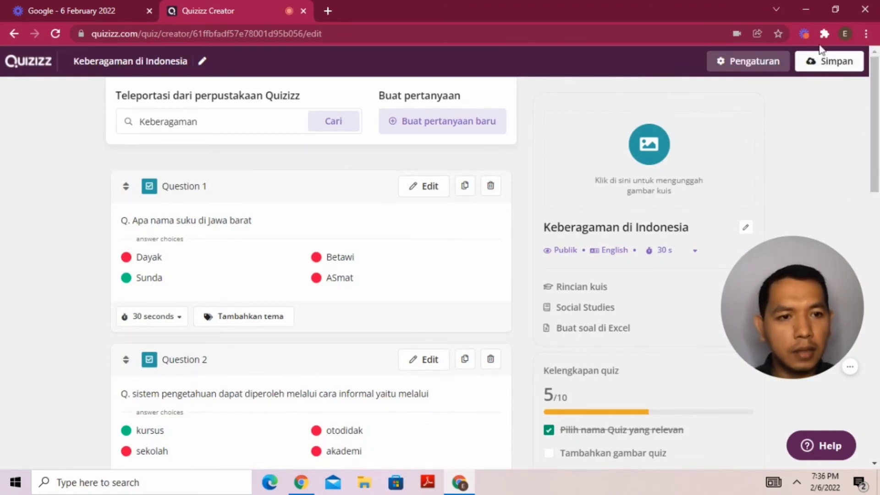
# Step: Start saving the quiz and set its language to Indonesian and its grade range to 9th through 9th
pyautogui.click(815, 71)
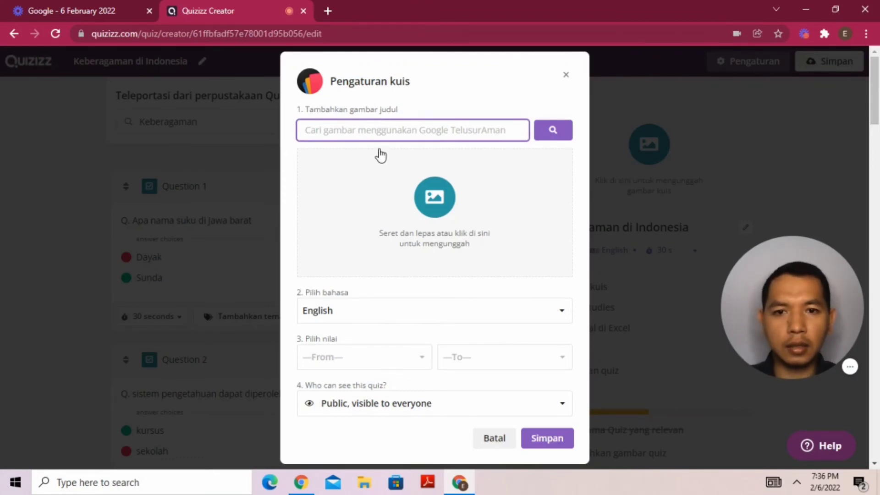
pyautogui.click(398, 310)
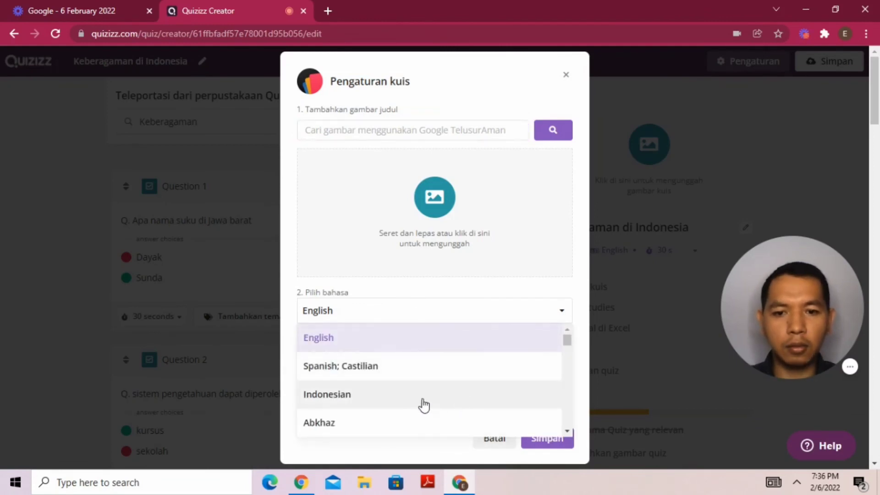
pyautogui.click(374, 404)
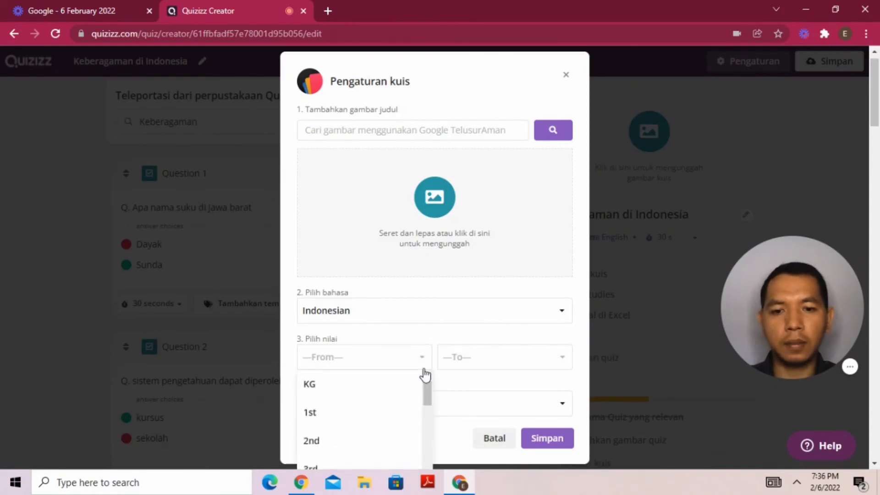
pyautogui.moveTo(429, 397); pyautogui.dragTo(429, 435)
pyautogui.click(391, 459)
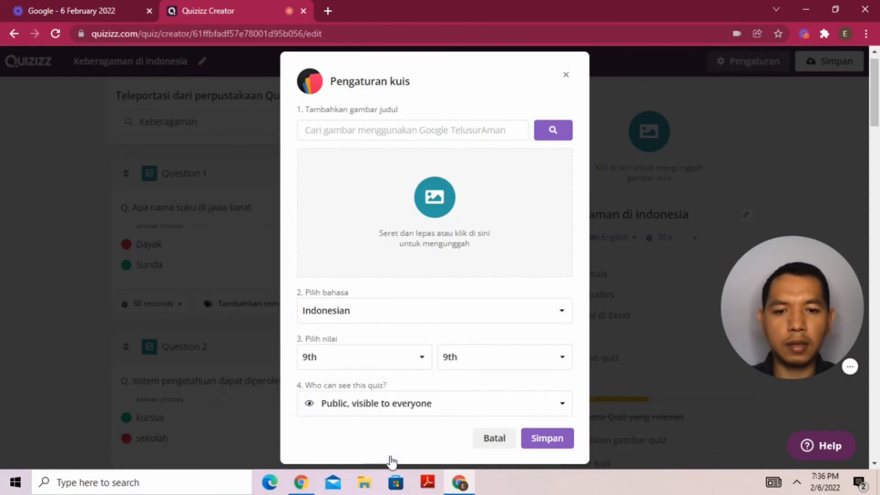
# Step: Choose "Public, visible to everyone" as the quiz's visibility and save the quiz settings
pyautogui.click(438, 406)
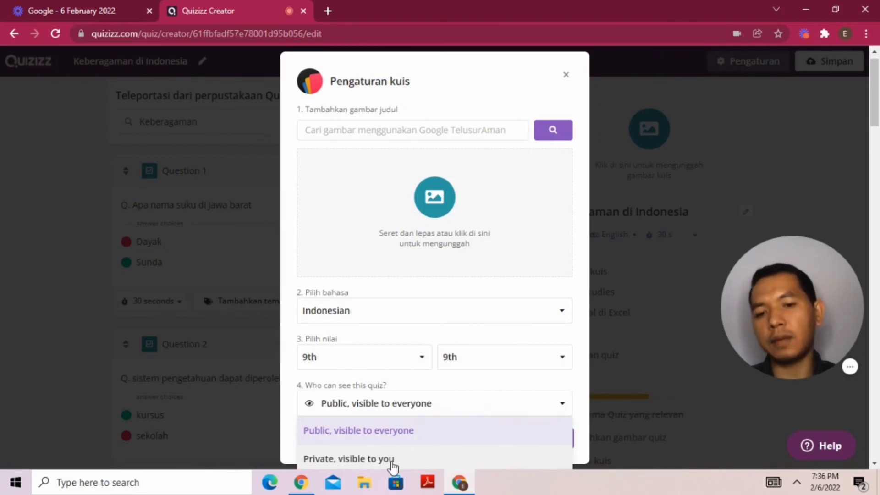
pyautogui.click(351, 438)
pyautogui.click(547, 440)
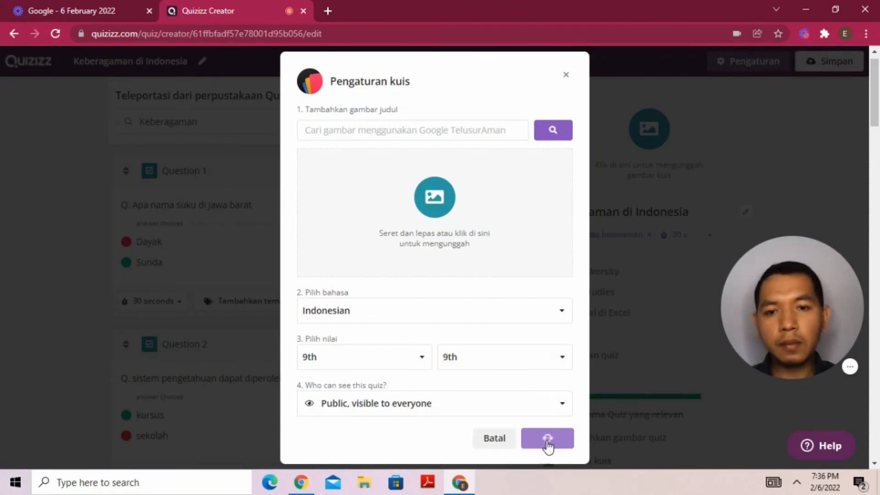